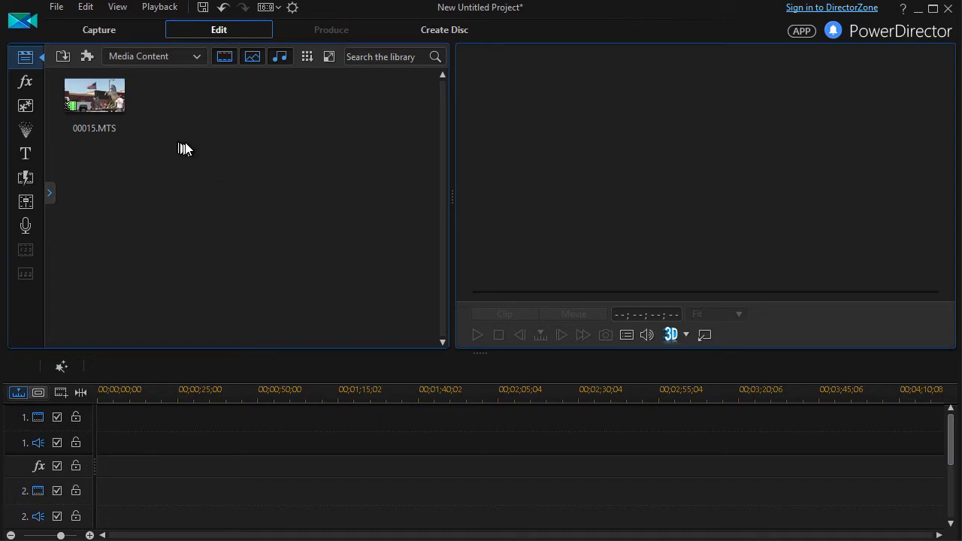
# Place 00015.MTS on video track 1 at the timeline start and play it to about 14 seconds.
pyautogui.moveTo(97, 113); pyautogui.dragTo(126, 427)
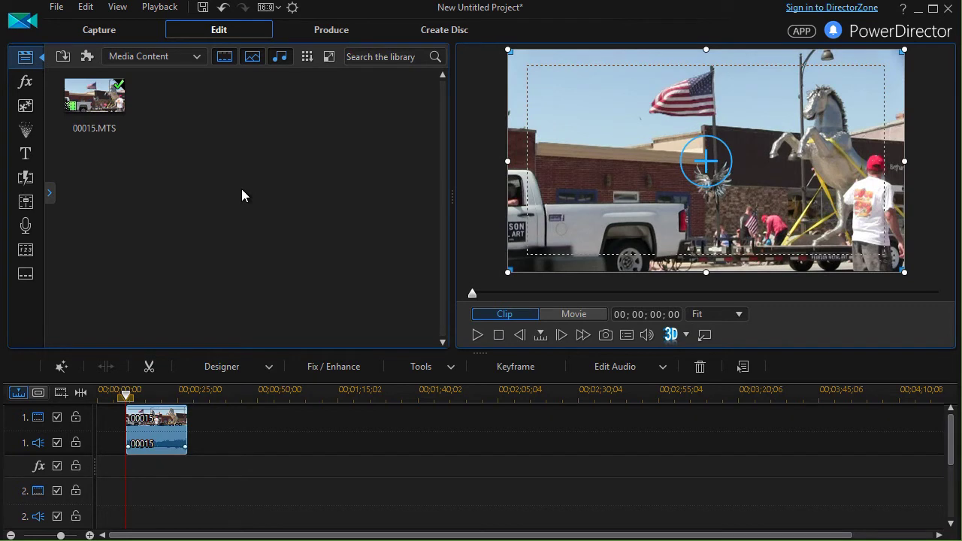
pyautogui.press('space')
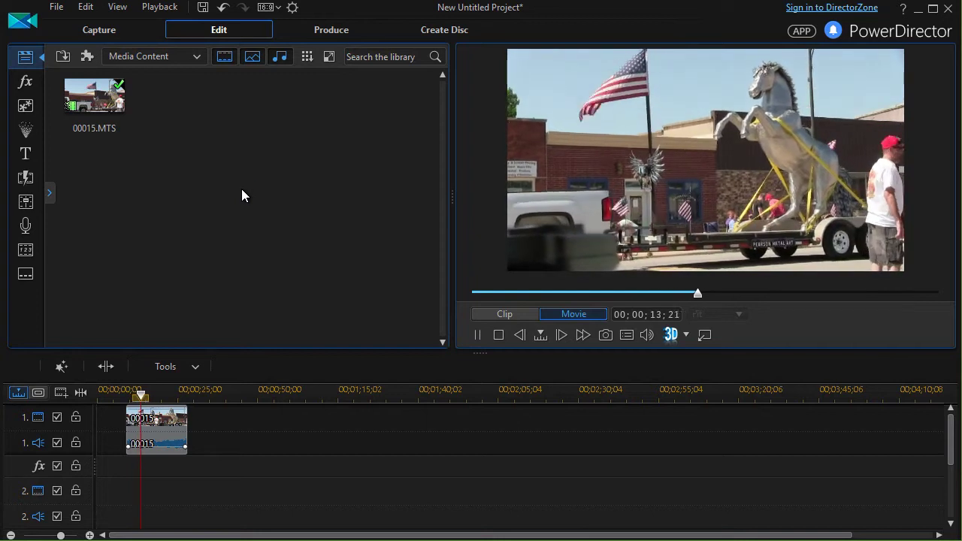
pyautogui.press('space')
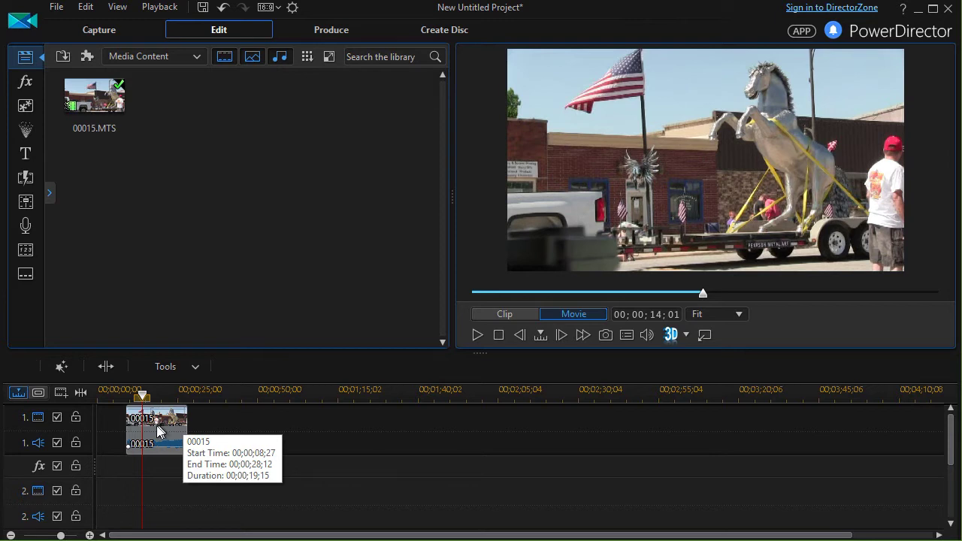
# Turn on the clip marker track above video track 1.
pyautogui.rightClick(21, 421)
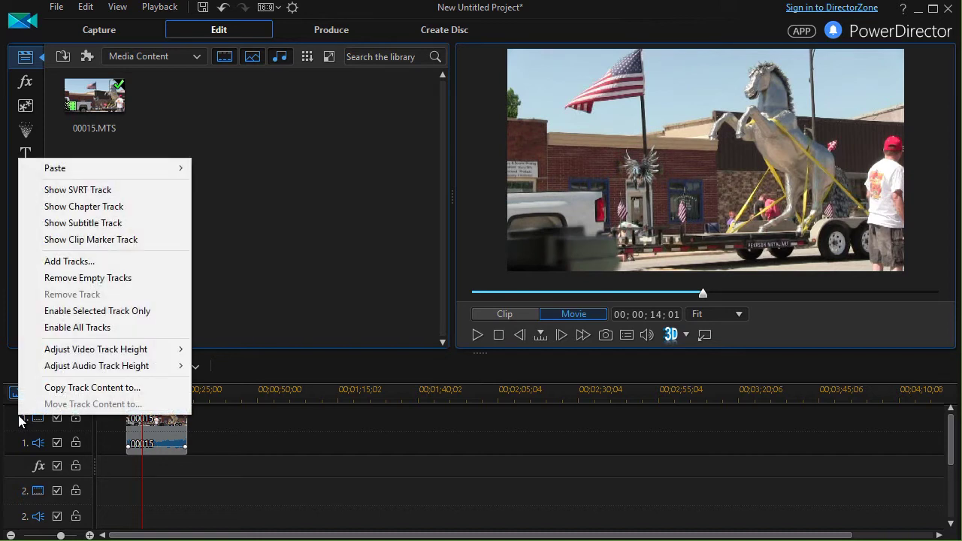
pyautogui.click(39, 237)
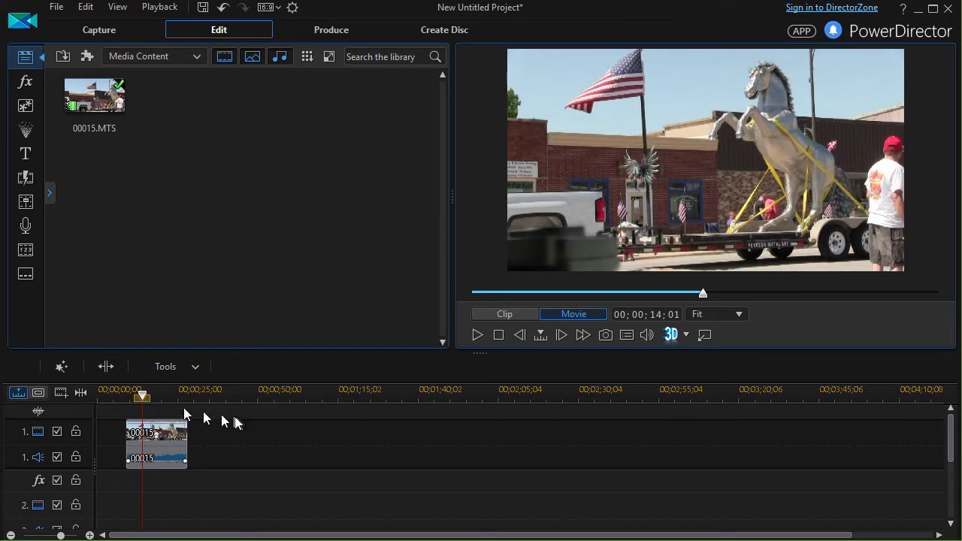
# Add a clip marker noted 'Put title here' at 00;00;13;25 on the parade clip.
pyautogui.rightClick(143, 414)
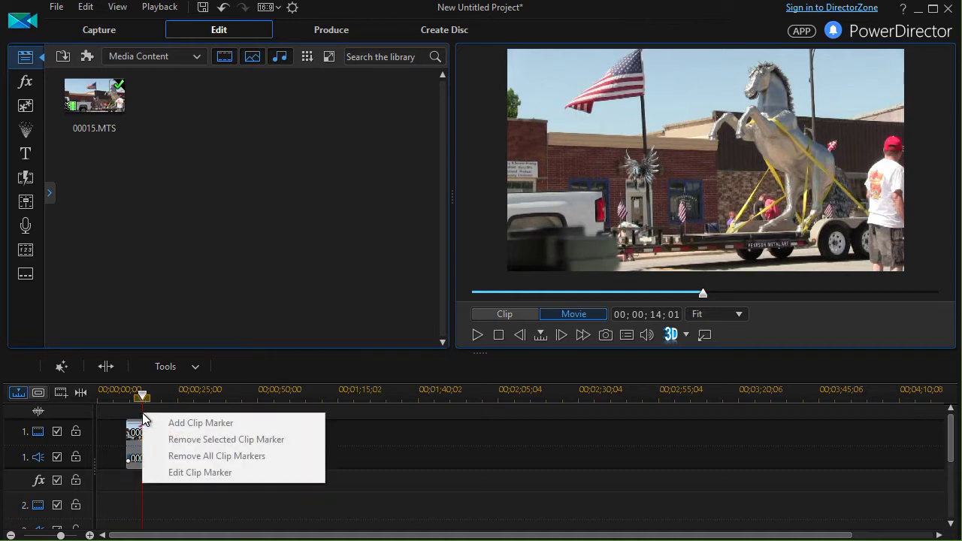
pyautogui.click(133, 451)
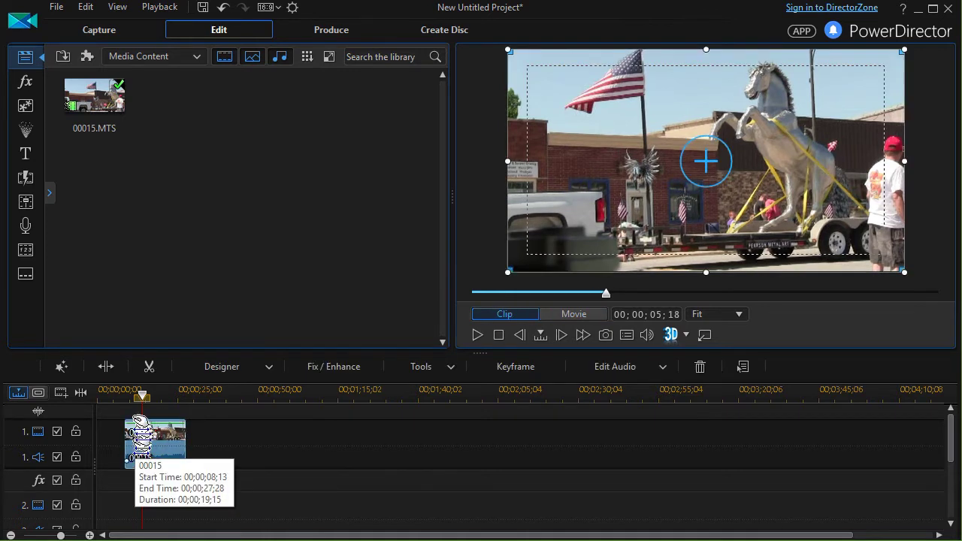
pyautogui.rightClick(142, 414)
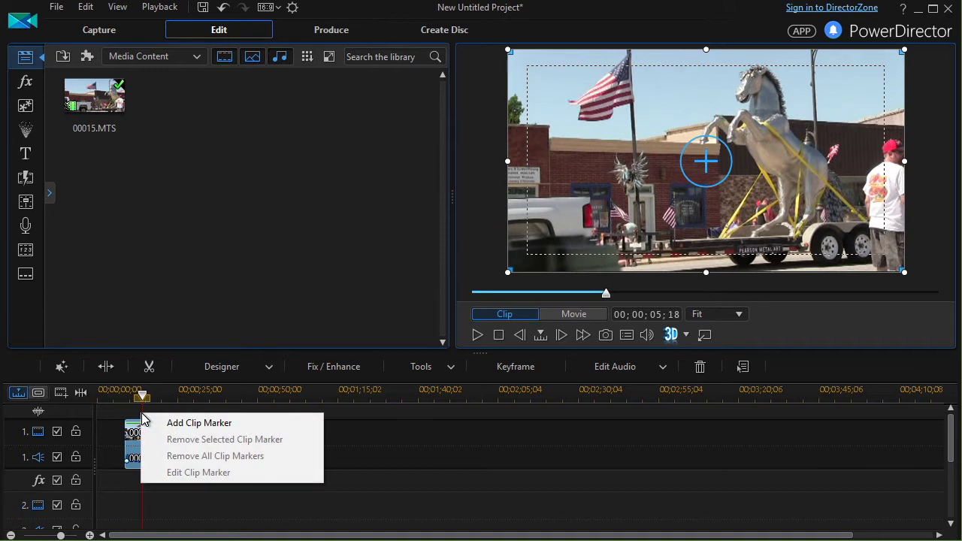
pyautogui.click(198, 423)
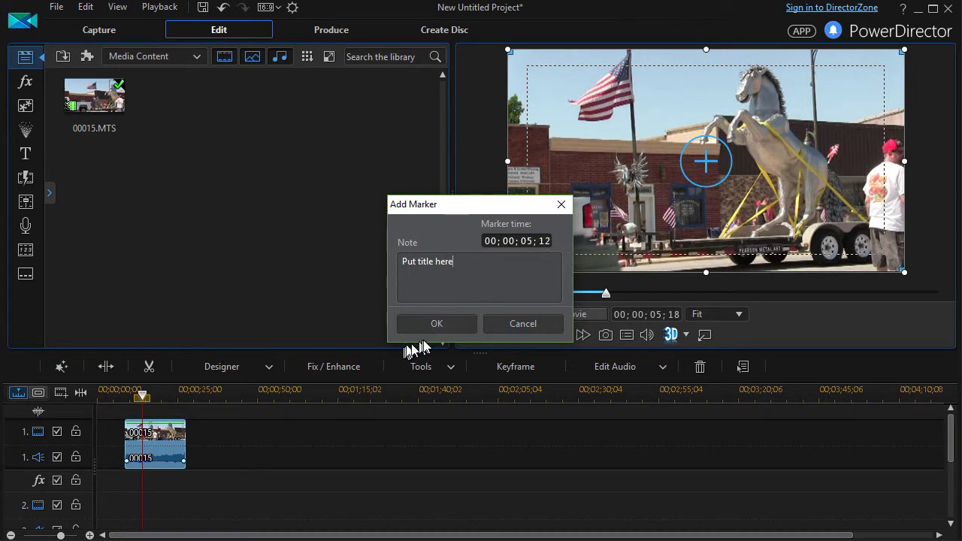
pyautogui.click(440, 325)
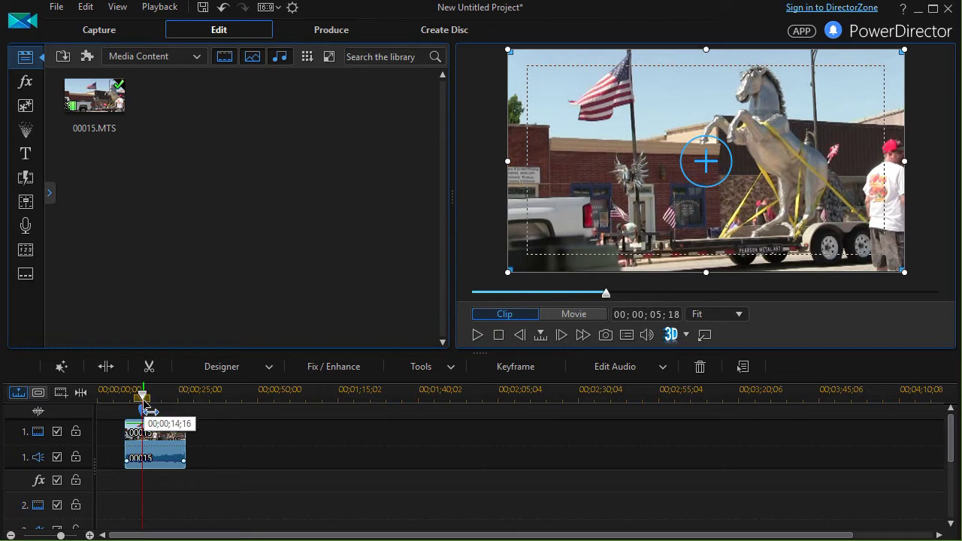
pyautogui.moveTo(144, 399); pyautogui.dragTo(178, 399)
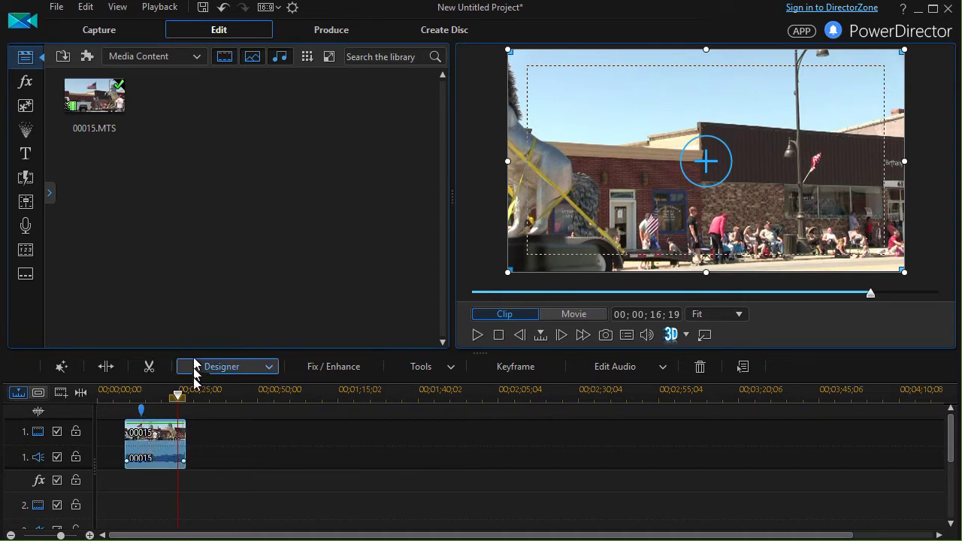
# Import notepad.PNG and place it on track 2 starting at the 00;00;13;25 marker.
pyautogui.moveTo(179, 394); pyautogui.dragTo(17, 408)
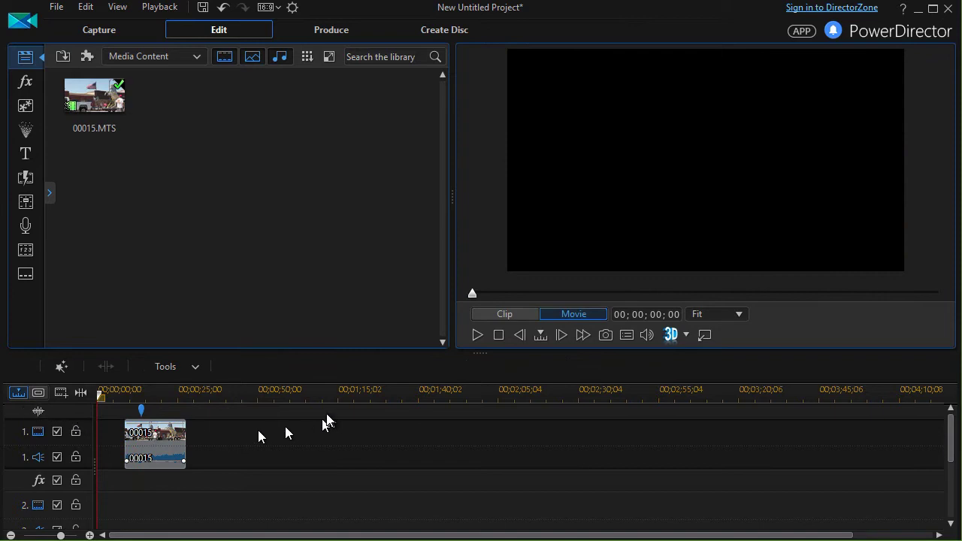
pyautogui.rightClick(200, 154)
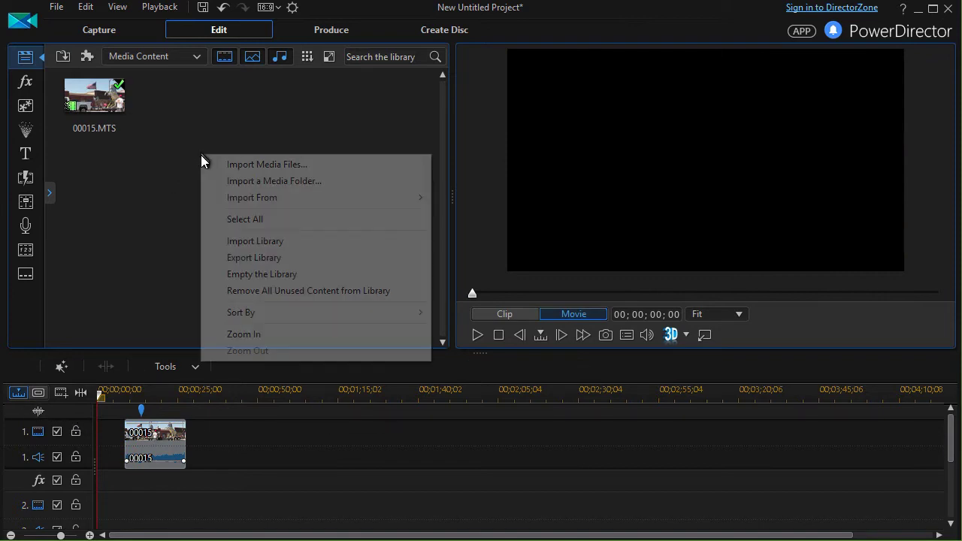
pyautogui.click(309, 168)
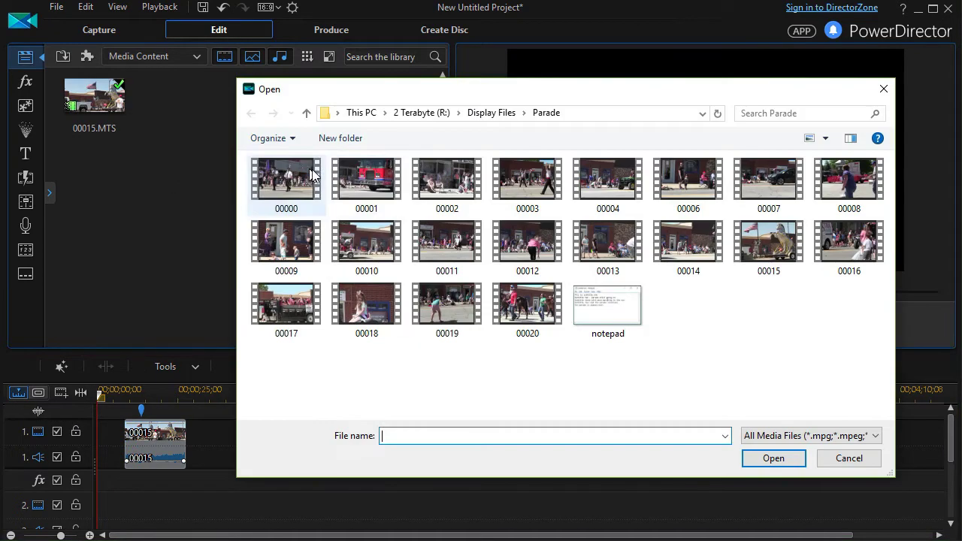
pyautogui.doubleClick(616, 316)
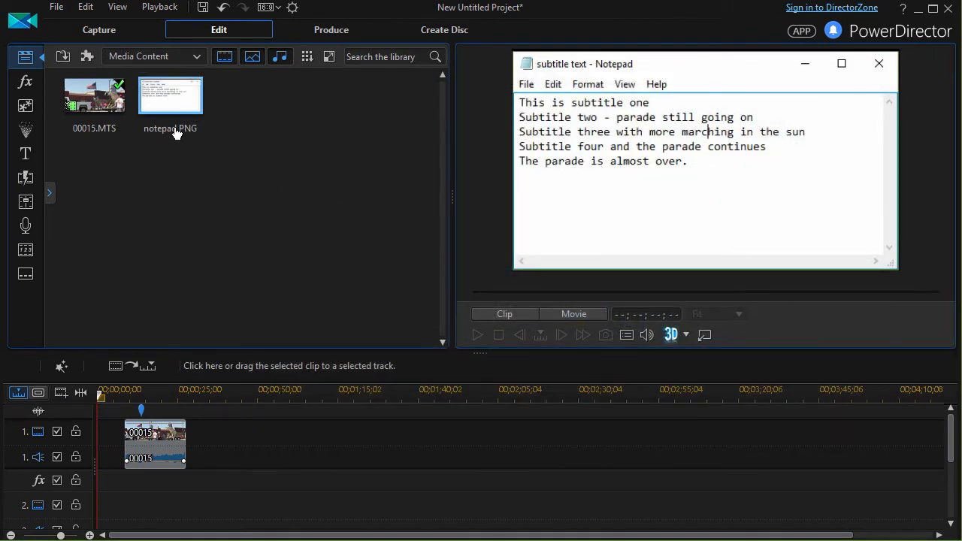
pyautogui.moveTo(167, 101); pyautogui.dragTo(149, 506)
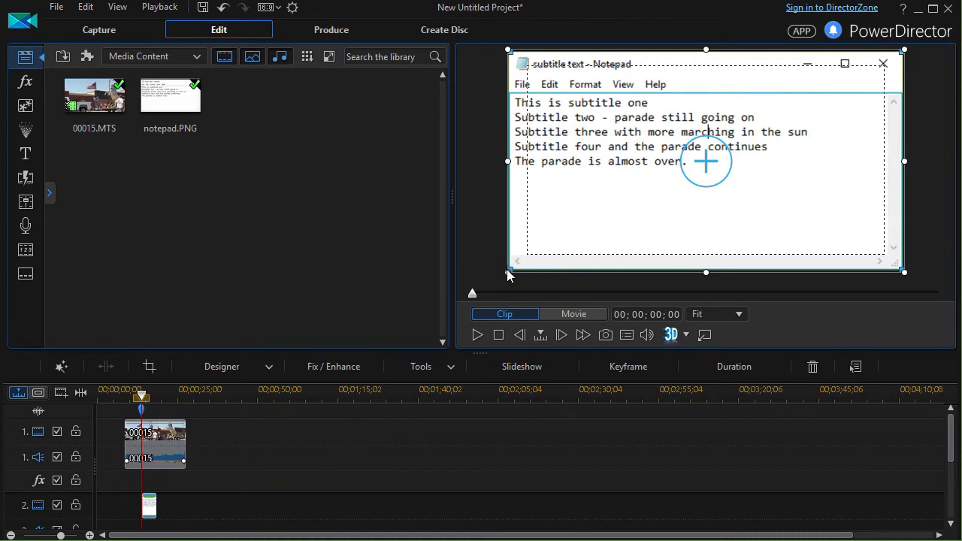
# Shrink the notepad image and position it in the lower centre over the truck.
pyautogui.moveTo(507, 271); pyautogui.dragTo(798, 109)
pyautogui.moveTo(849, 85); pyautogui.dragTo(633, 230)
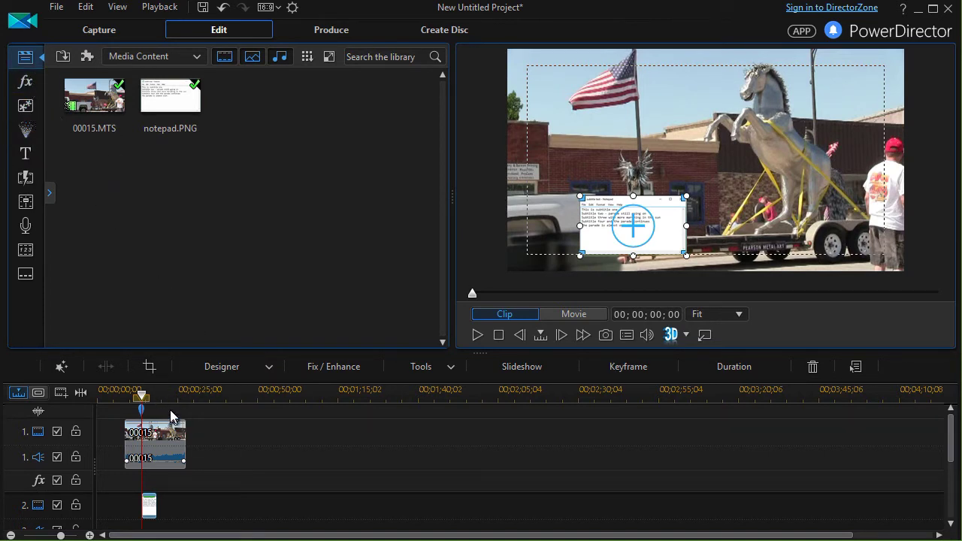
pyautogui.click(144, 396)
# Scrub the parade clip and step back frame by frame to 00;00;14;14.
pyautogui.moveTo(148, 403); pyautogui.dragTo(174, 405)
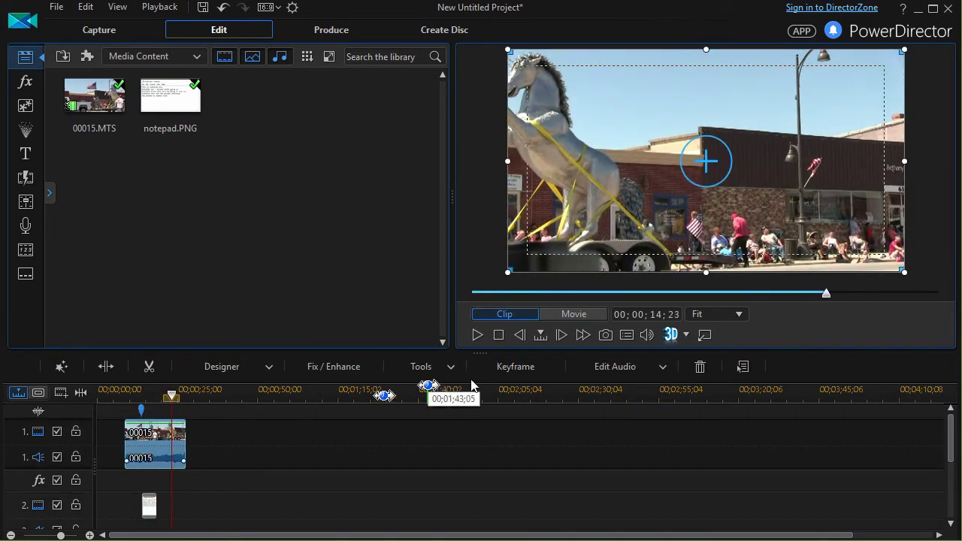
pyautogui.click(521, 340)
pyautogui.click(520, 340)
pyautogui.click(520, 340)
pyautogui.click(520, 340)
pyautogui.click(521, 340)
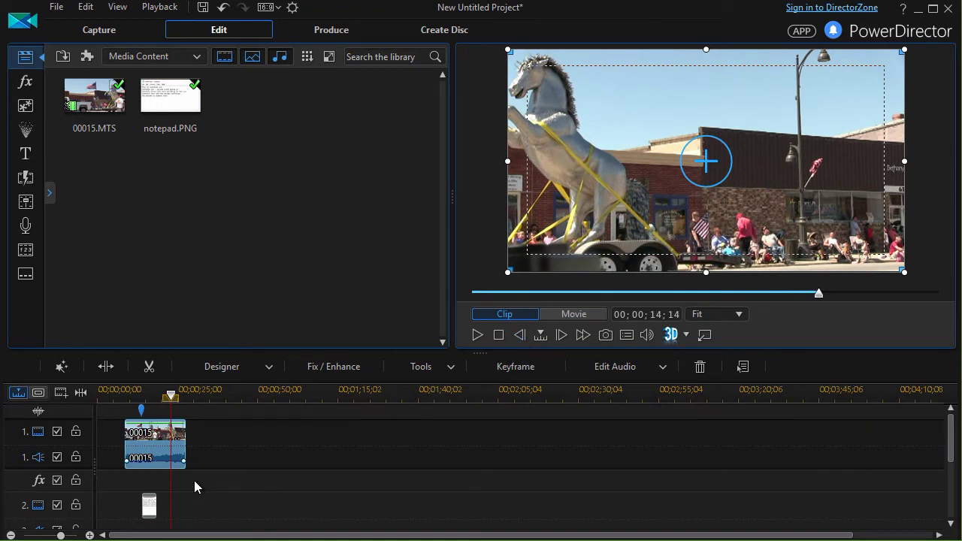
# Add a clip marker noted 'End special effect here' at the playhead.
pyautogui.rightClick(171, 416)
pyautogui.click(201, 421)
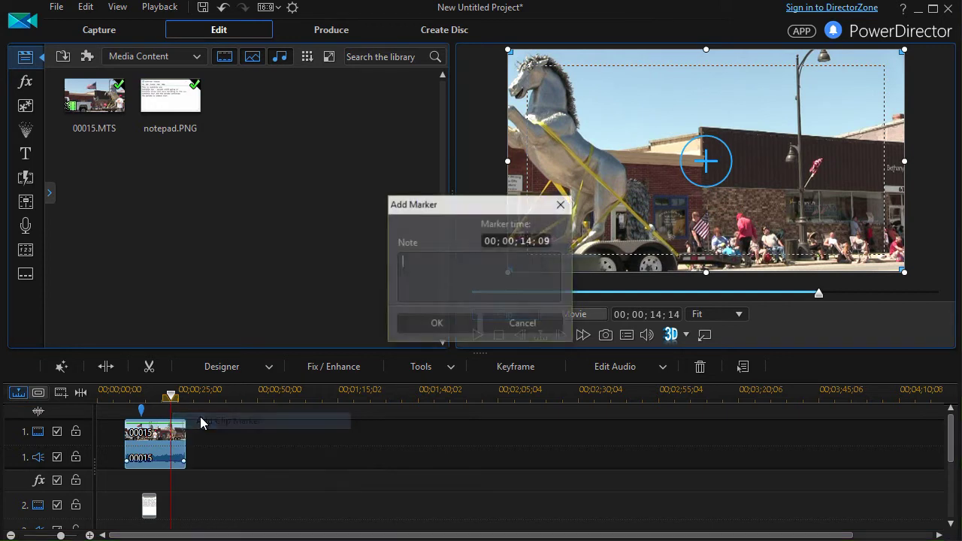
pyautogui.write('End speic')
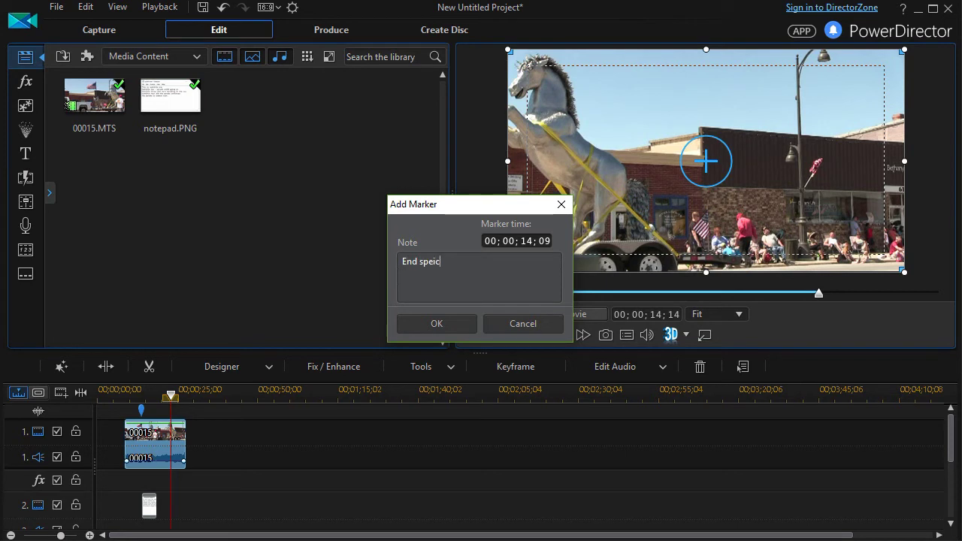
pyautogui.write('effect here')
pyautogui.click(445, 326)
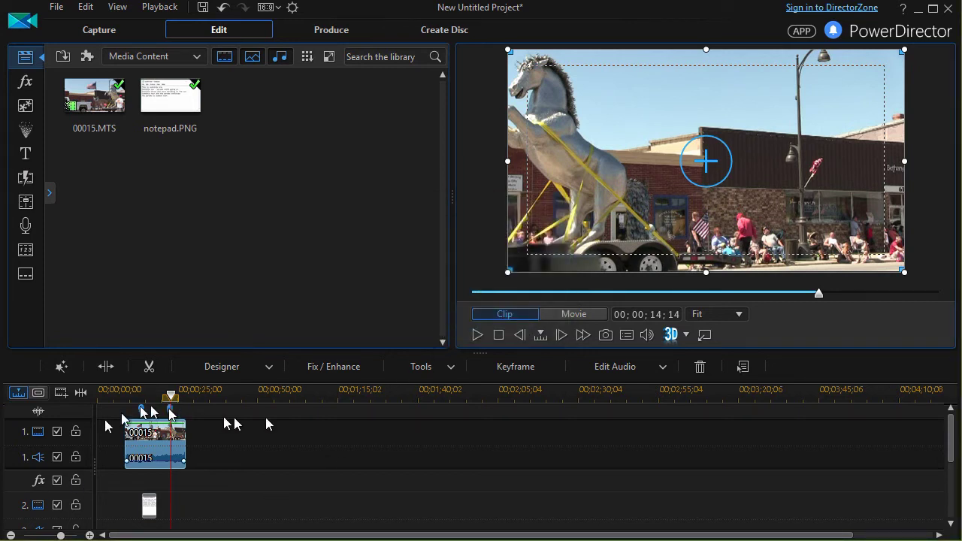
# Nudge the 'End special effect here' marker slightly later, to 00;00;23;27.
pyautogui.moveTo(169, 411)
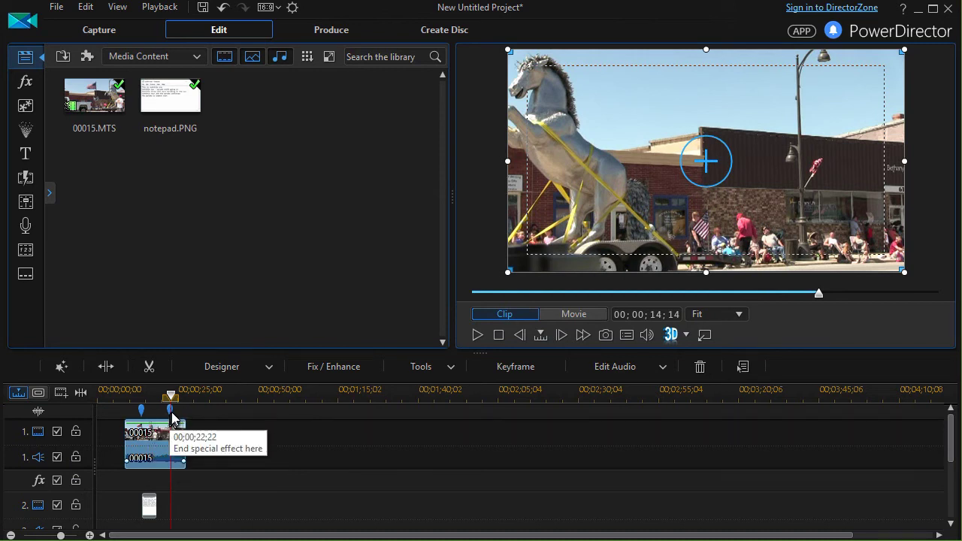
pyautogui.click(170, 411)
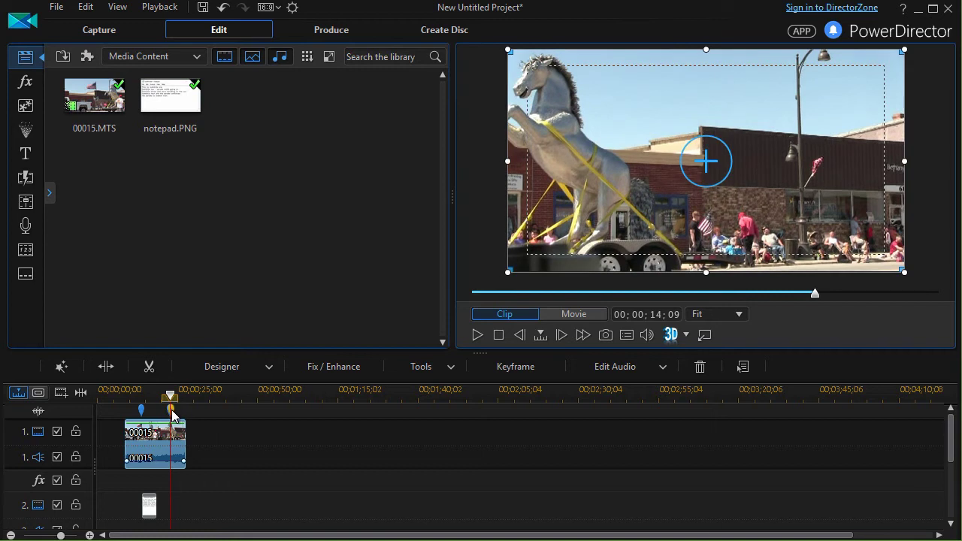
pyautogui.moveTo(173, 412); pyautogui.dragTo(175, 413)
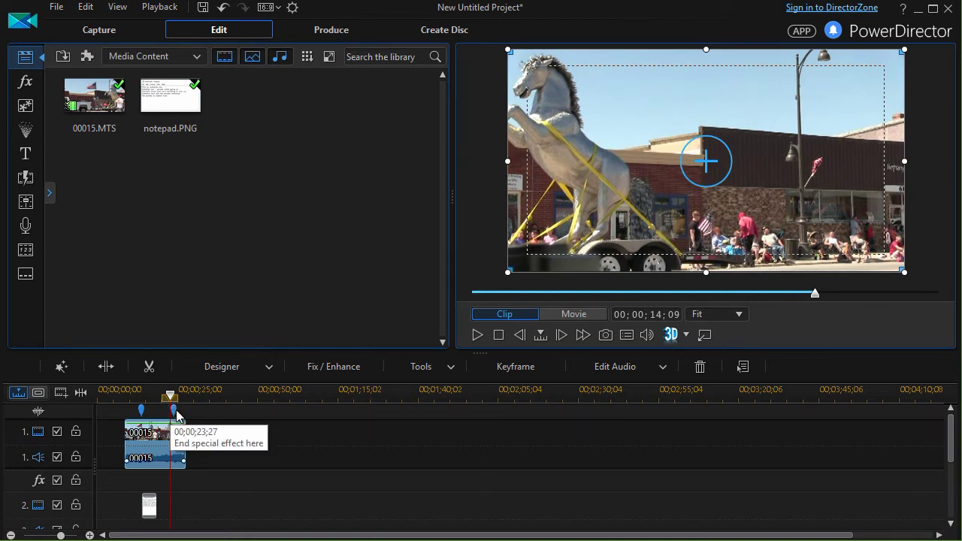
pyautogui.click(174, 412)
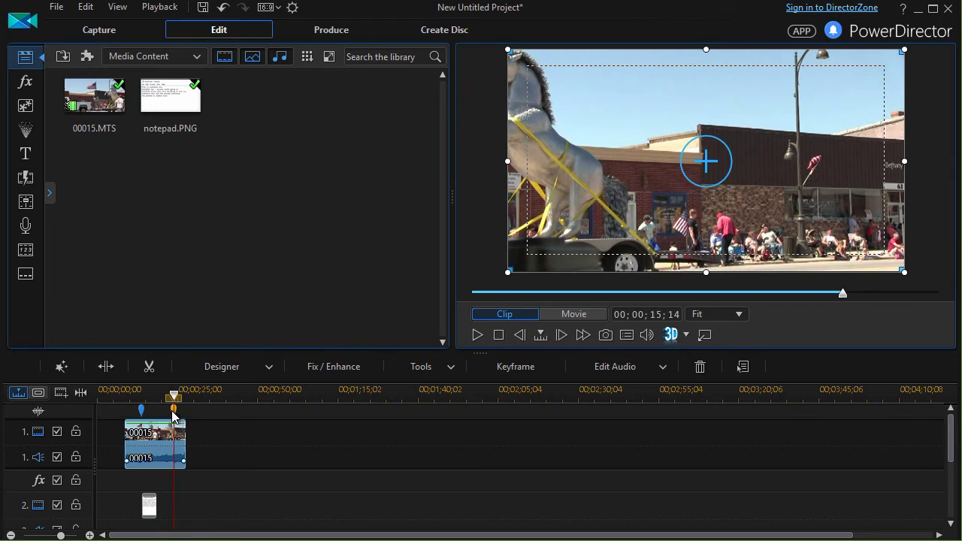
# Set the 'End special effect here' marker's time to 00;00;15;18 by changing its frames to 18.
pyautogui.rightClick(171, 412)
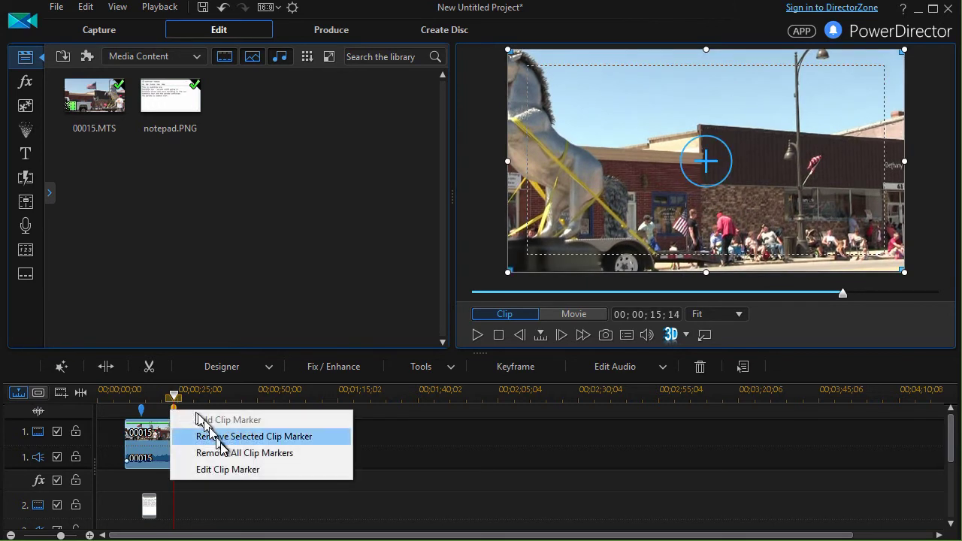
pyautogui.click(229, 469)
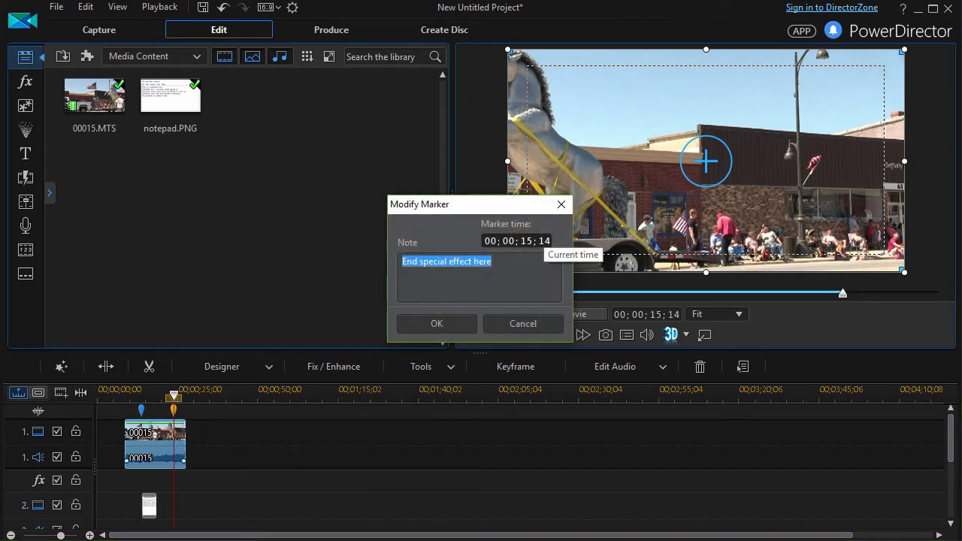
pyautogui.click(545, 241)
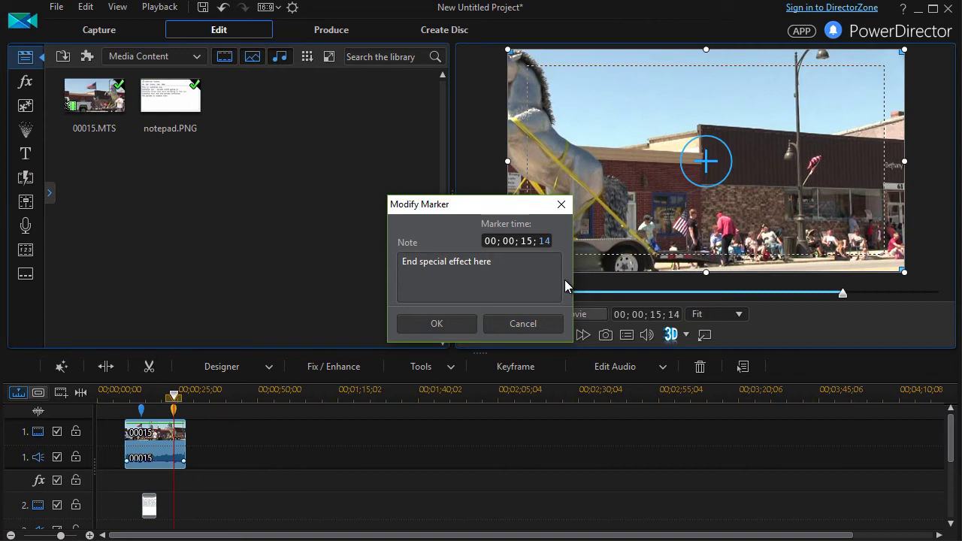
pyautogui.write('18')
pyautogui.click(439, 324)
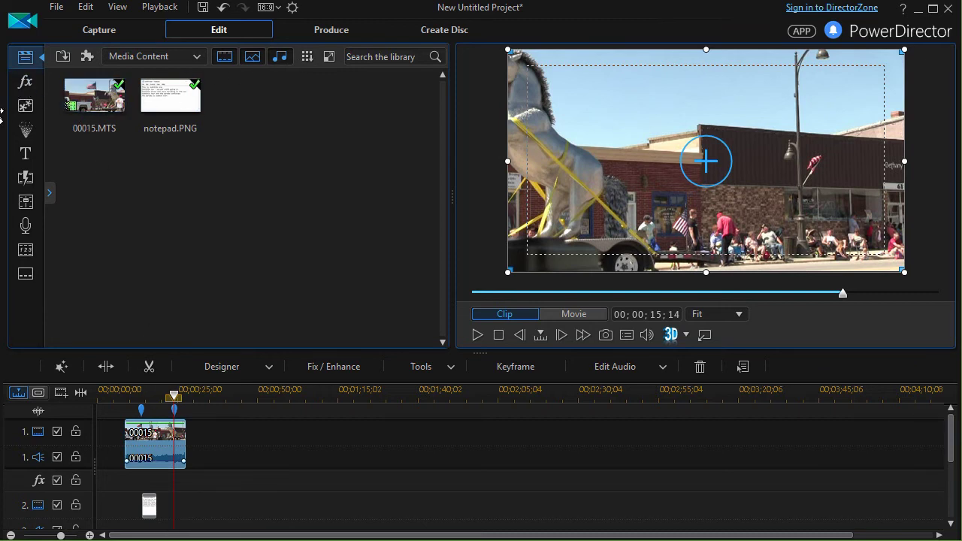
# Place the Default 'My Title' title on track 2 just after the notepad image, nudged slightly later.
pyautogui.click(29, 156)
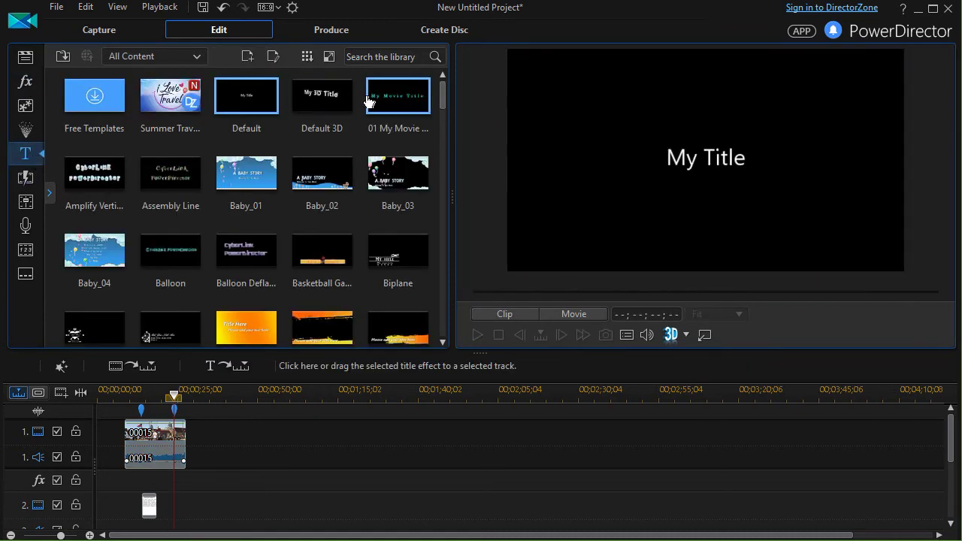
pyautogui.moveTo(242, 100); pyautogui.dragTo(176, 509)
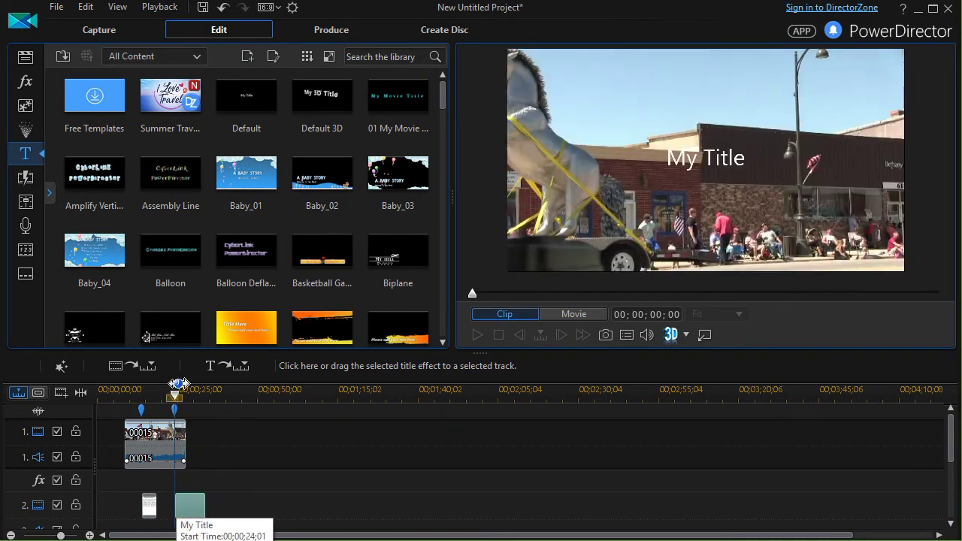
pyautogui.moveTo(175, 396); pyautogui.dragTo(94, 398)
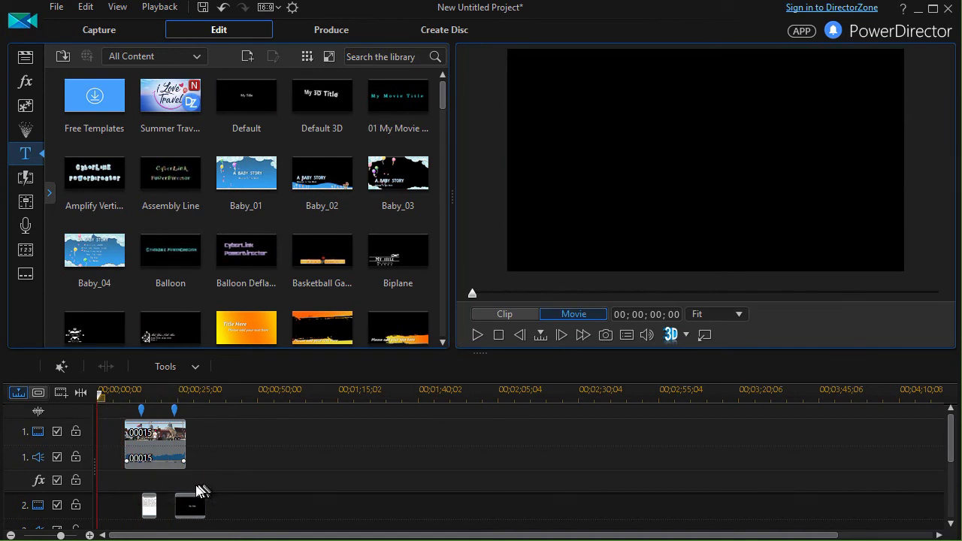
pyautogui.scroll(-1, 191, 503)
pyautogui.moveTo(189, 513)
pyautogui.mouseDown()
pyautogui.moveTo(206, 512)
pyautogui.moveTo(192, 501)
pyautogui.moveTo(204, 496)
pyautogui.moveTo(195, 505)
pyautogui.mouseUp()
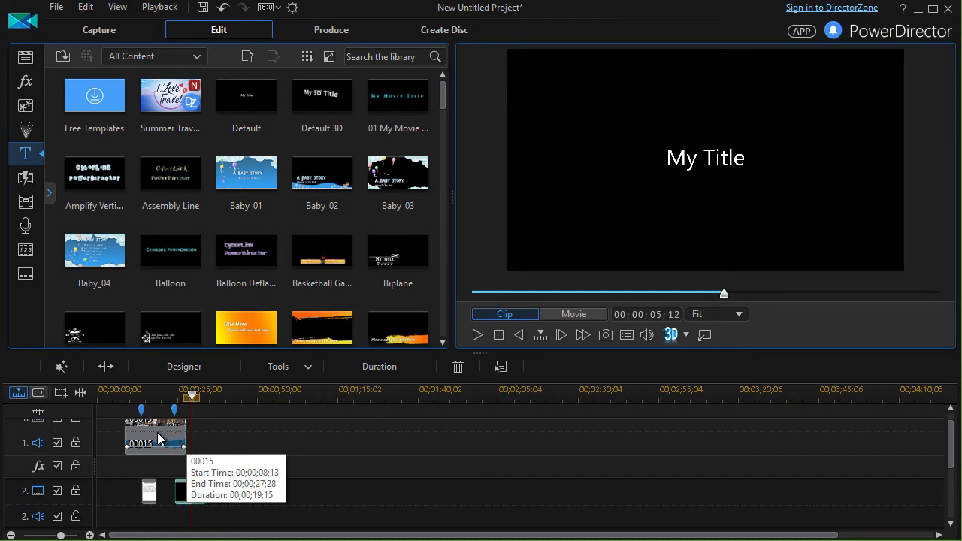
# Move the parade clip to about 00;01;33;17, then align the title and notepad image with its markers.
pyautogui.moveTo(158, 439); pyautogui.dragTo(439, 460)
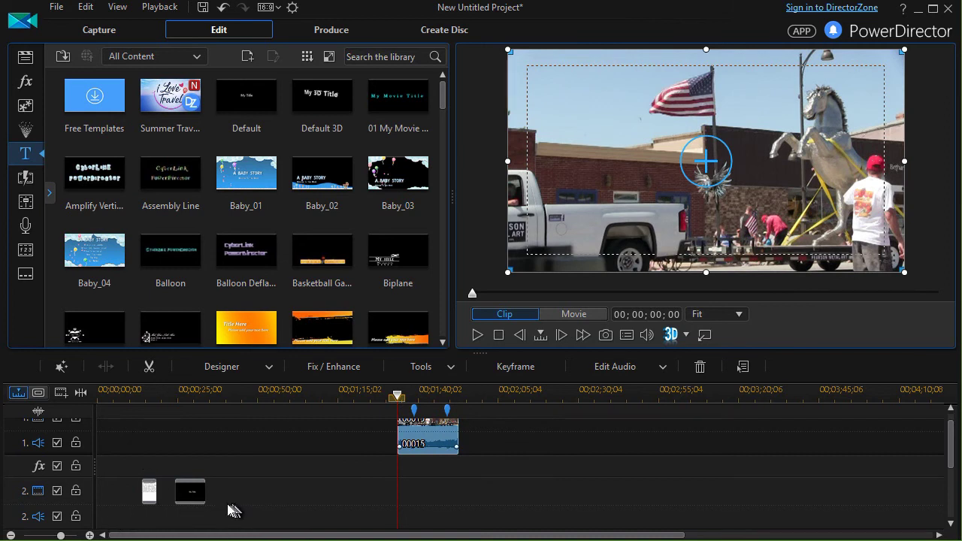
pyautogui.moveTo(205, 502); pyautogui.dragTo(474, 518)
pyautogui.moveTo(150, 493); pyautogui.dragTo(433, 516)
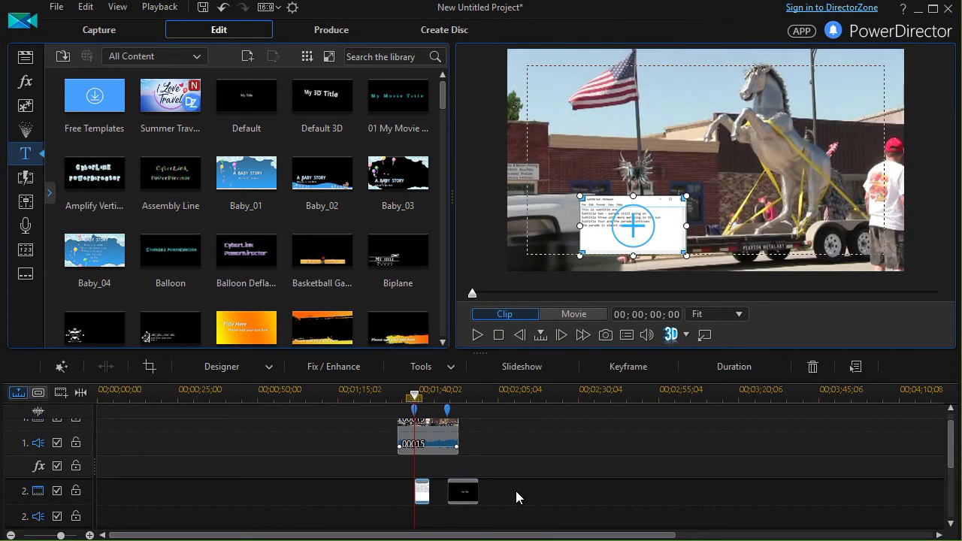